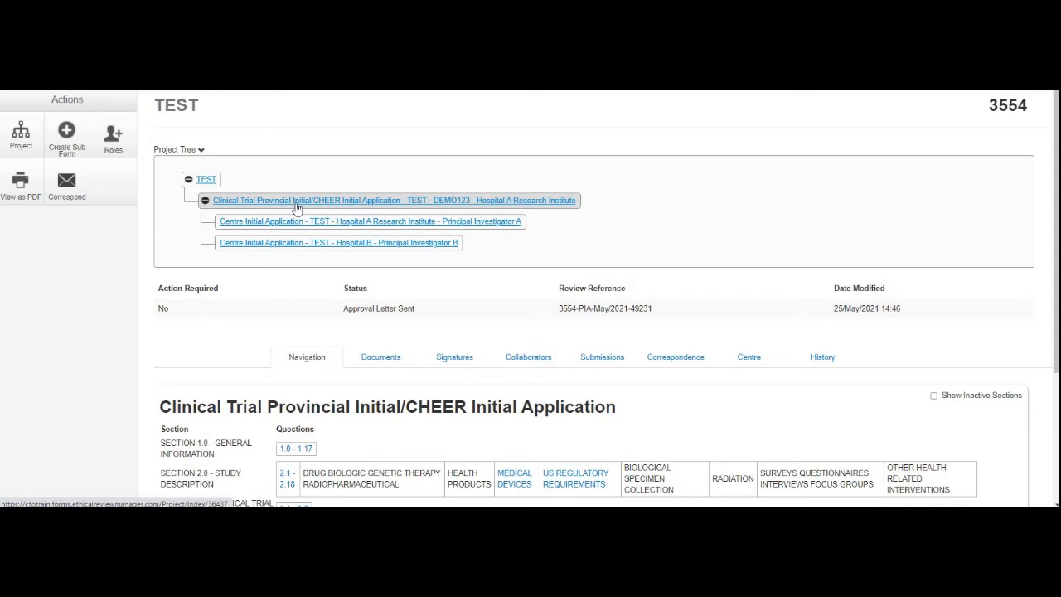
Create a Provincial Amendment/CHEER Amendment sub-form under the Clinical Trial Provincial Initial/CHEER Initial Application.
click(68, 147)
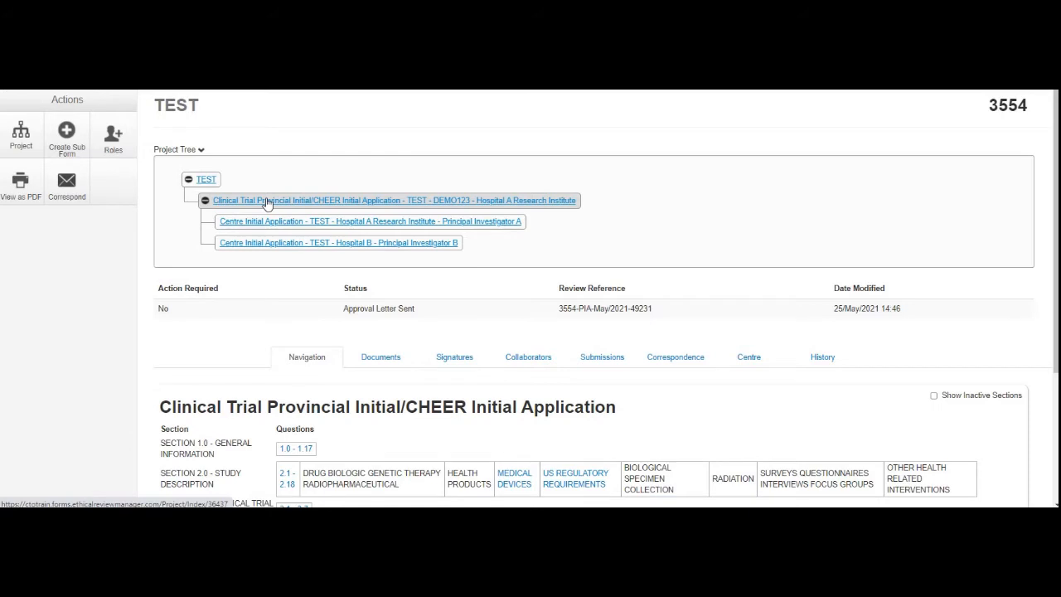
key(ctrl)
click(69, 149)
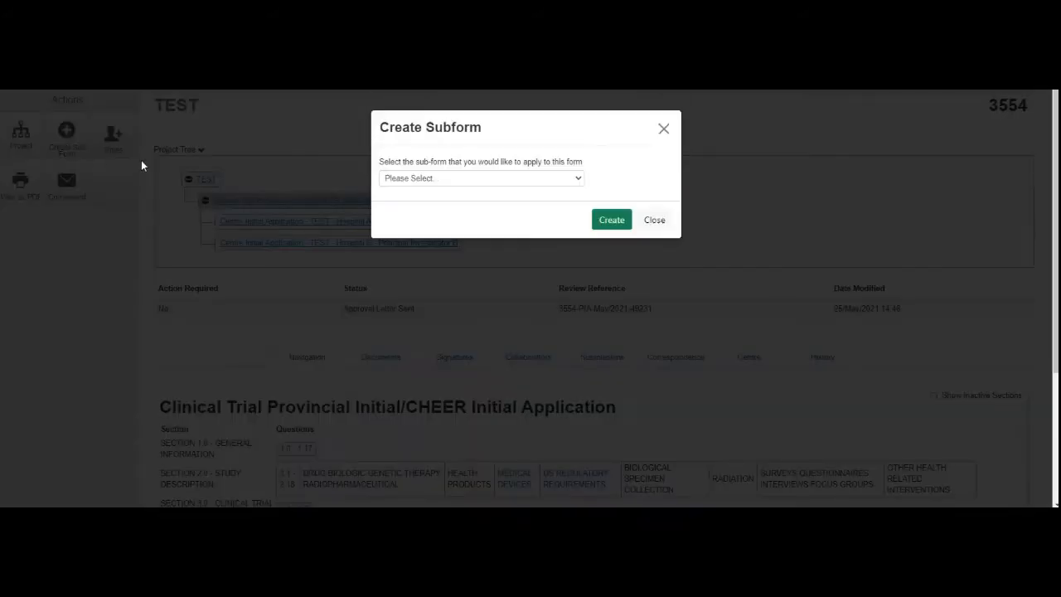
click(524, 181)
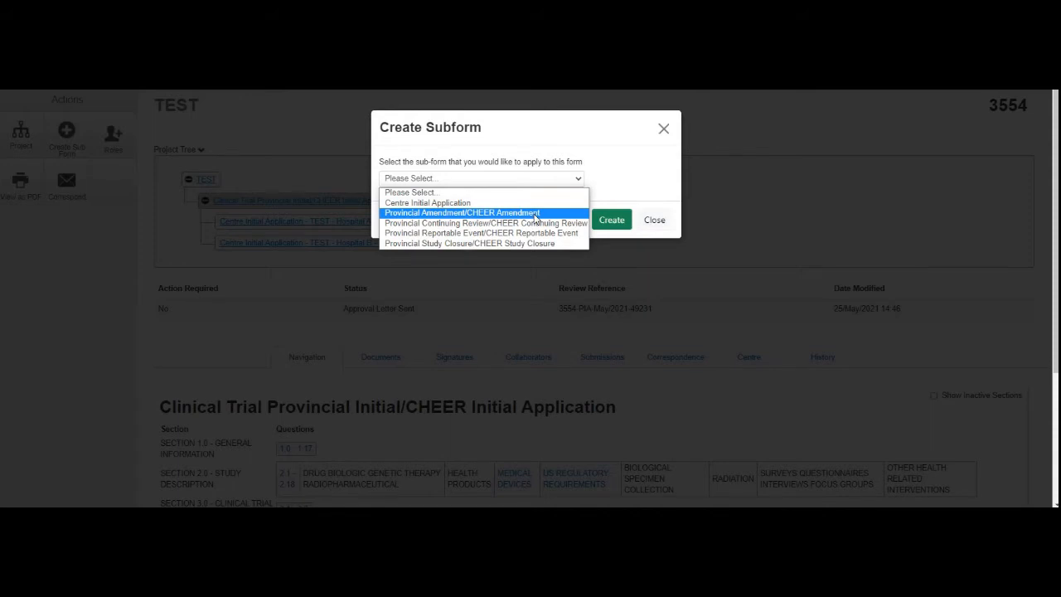
click(535, 214)
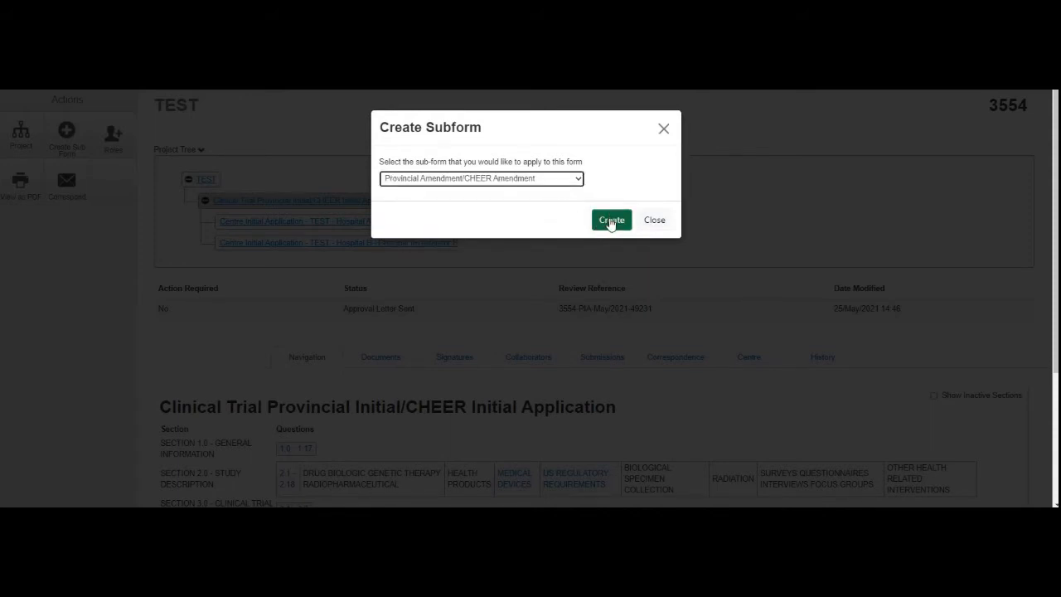
click(611, 221)
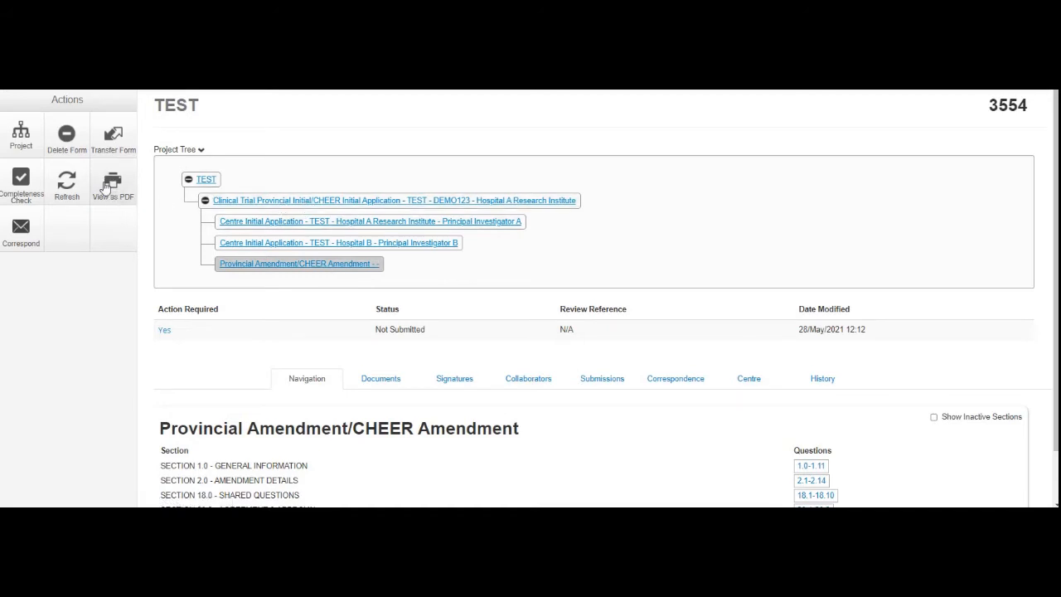
Check the sub-form types available for the provincial initial application without creating one, and reopen the Provincial Amendment/CHEER Amendment.
click(304, 202)
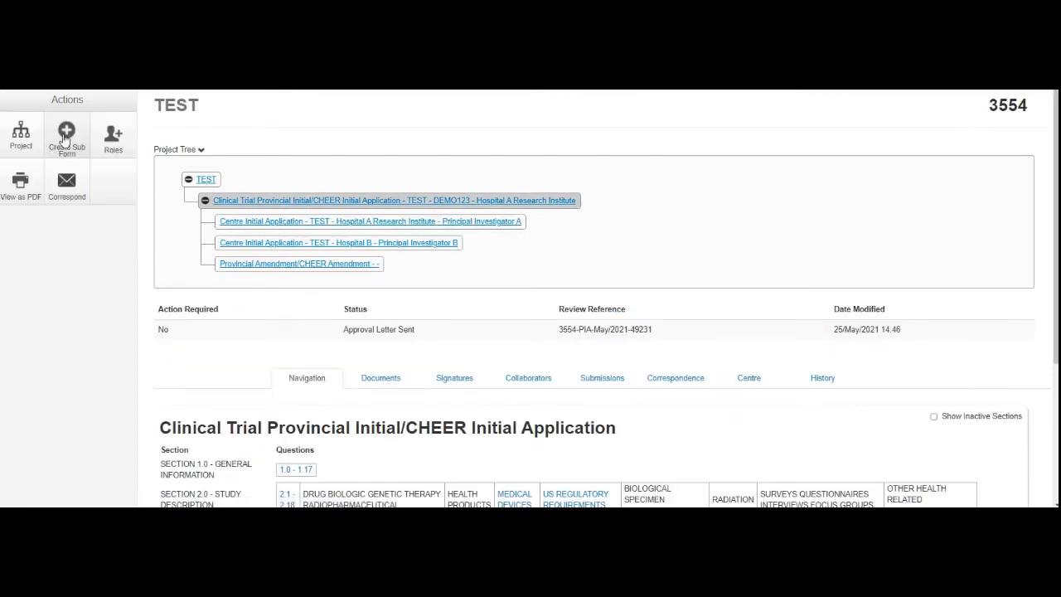
click(65, 138)
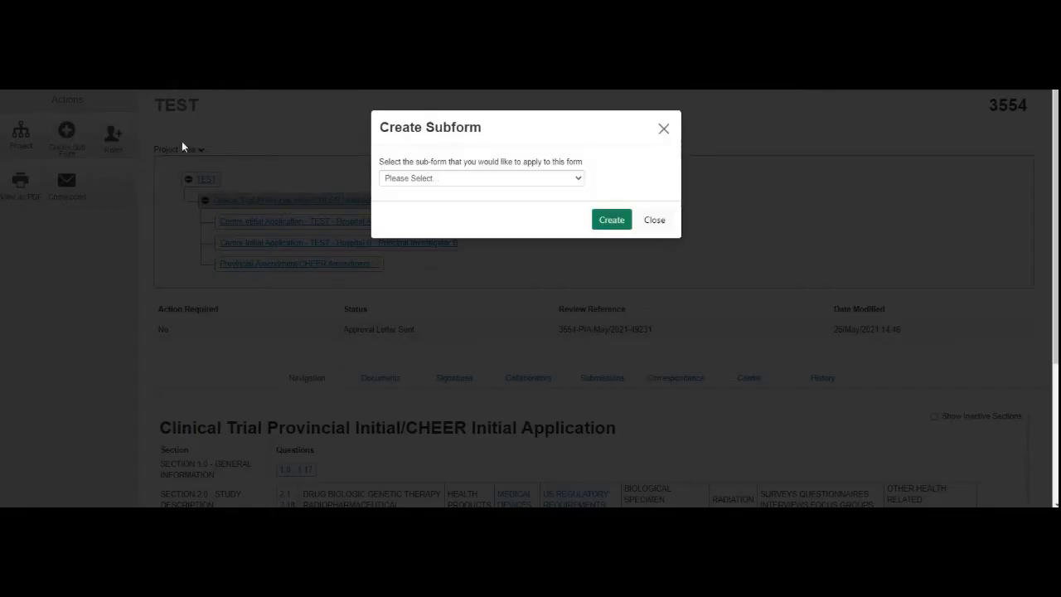
click(500, 179)
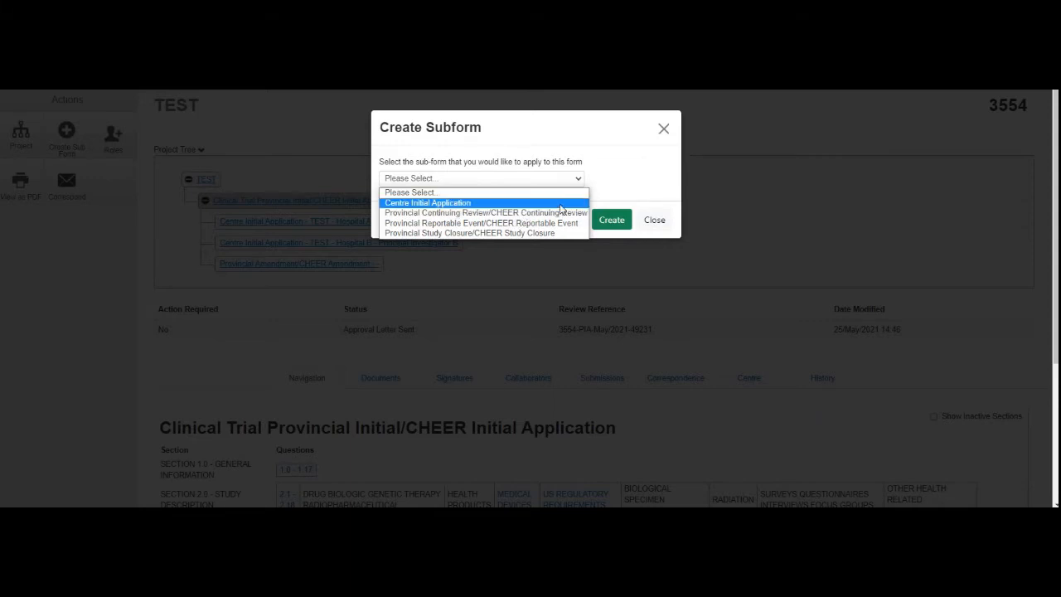
click(663, 222)
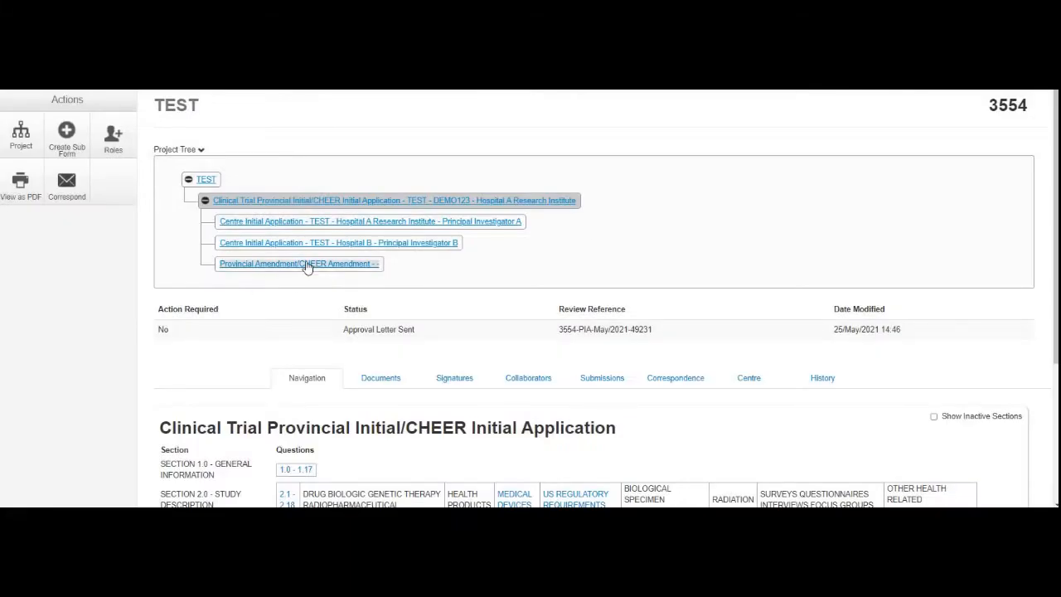
click(307, 265)
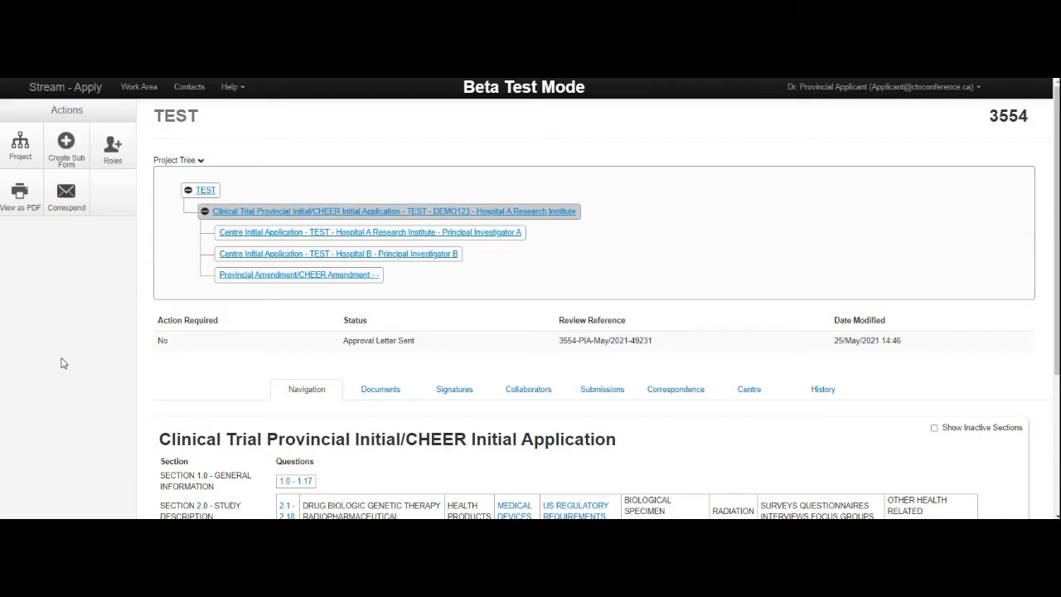
Create a Centre Amendment Form sub-form under the Centre Initial Application for Hospital A Research Institute.
click(305, 235)
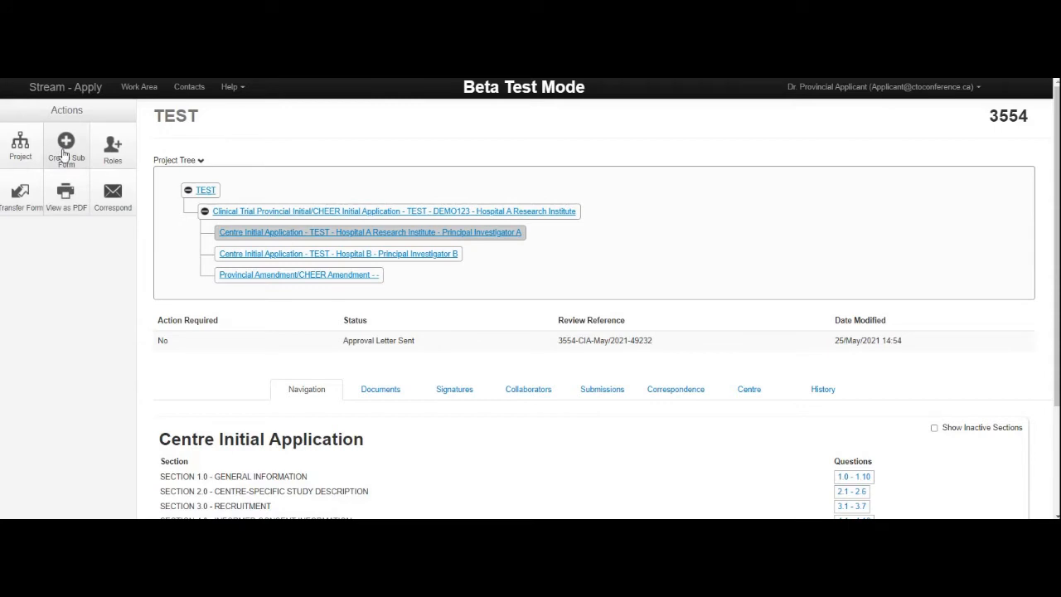
click(65, 149)
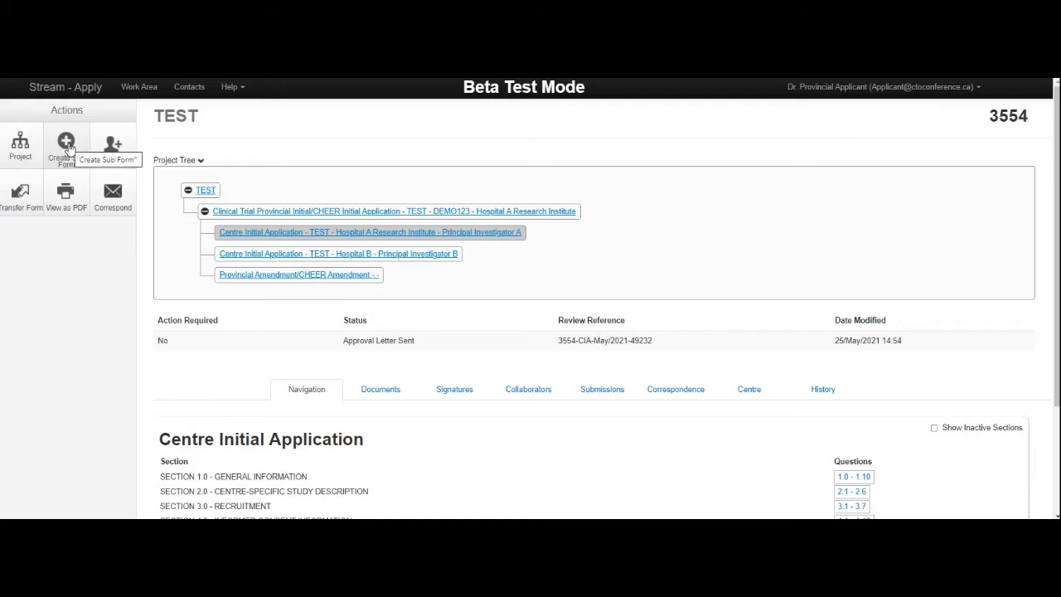
click(70, 147)
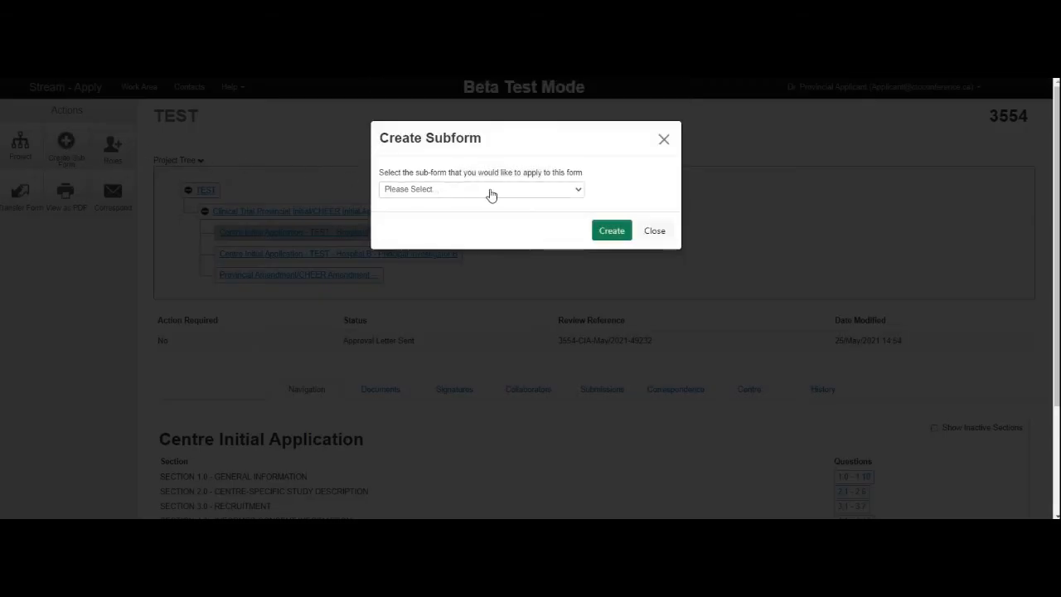
click(492, 191)
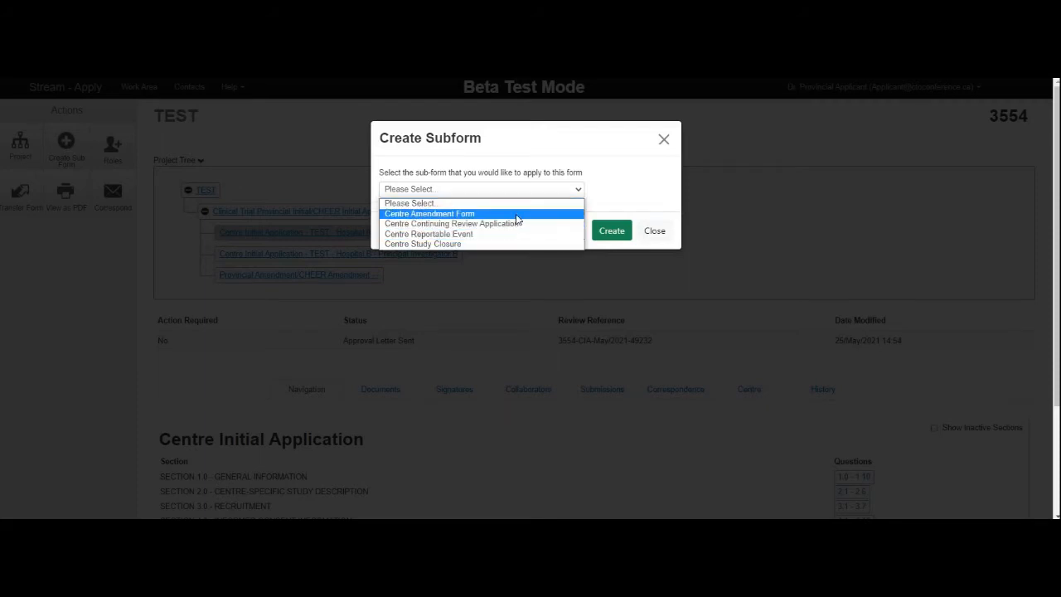
click(515, 214)
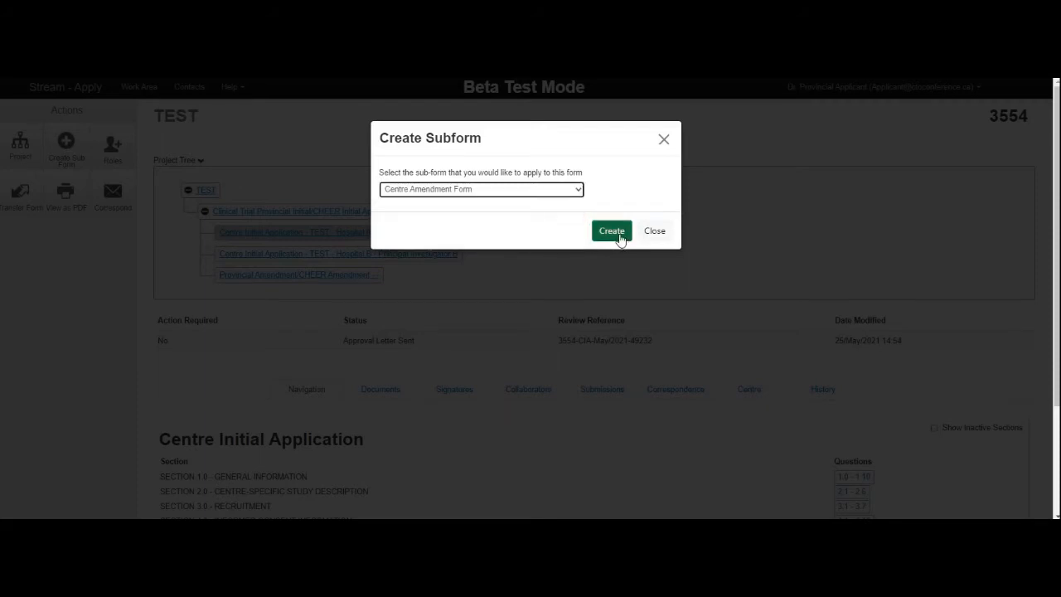
click(612, 232)
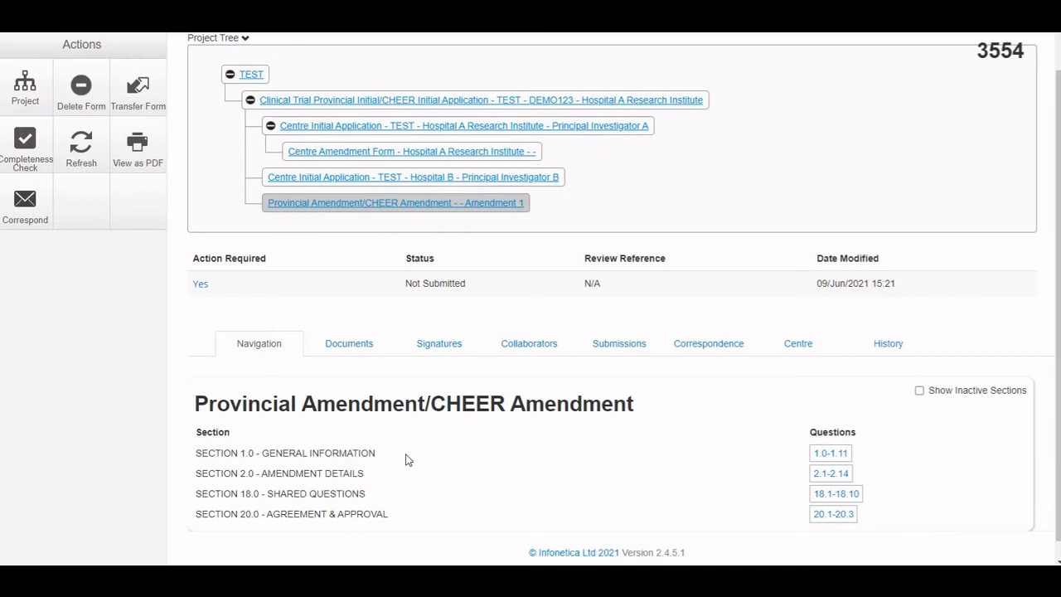
In Section 2.0 of the Provincial Amendment, mark changes to the Protocol and to the consent, assent and debriefing materials in question 2.3.
click(368, 479)
click(835, 474)
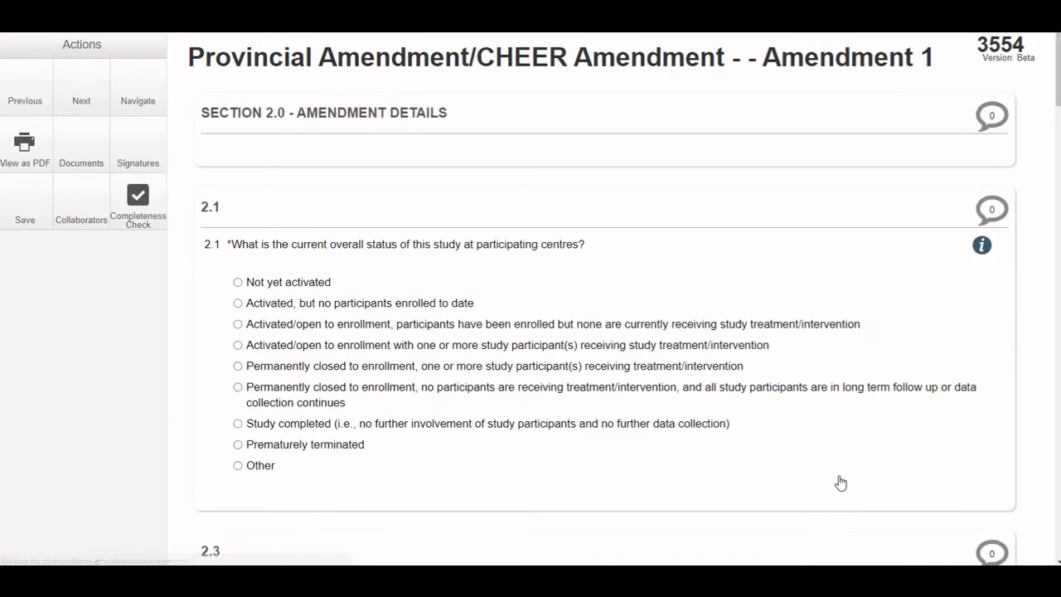
scroll(570, 270, down, 7)
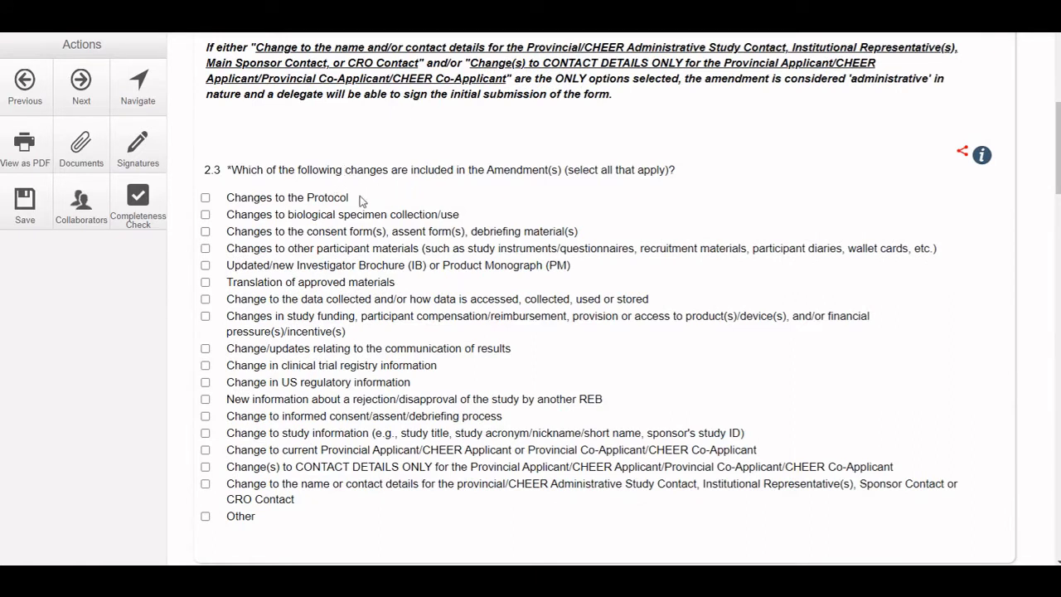
click(205, 200)
click(206, 232)
Examine questions 2.4 to 2.6 of the Provincial Amendment, covering the lay summary, protocol amendment reference number and project tree label.
scroll(329, 387, down, 3)
scroll(328, 386, down, 4)
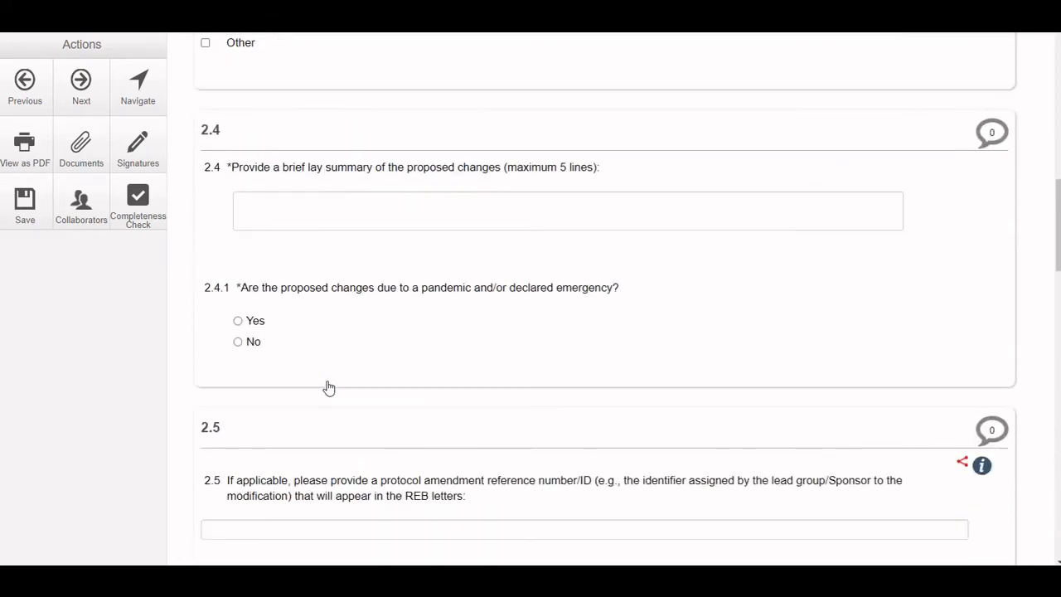
scroll(303, 377, down, 2)
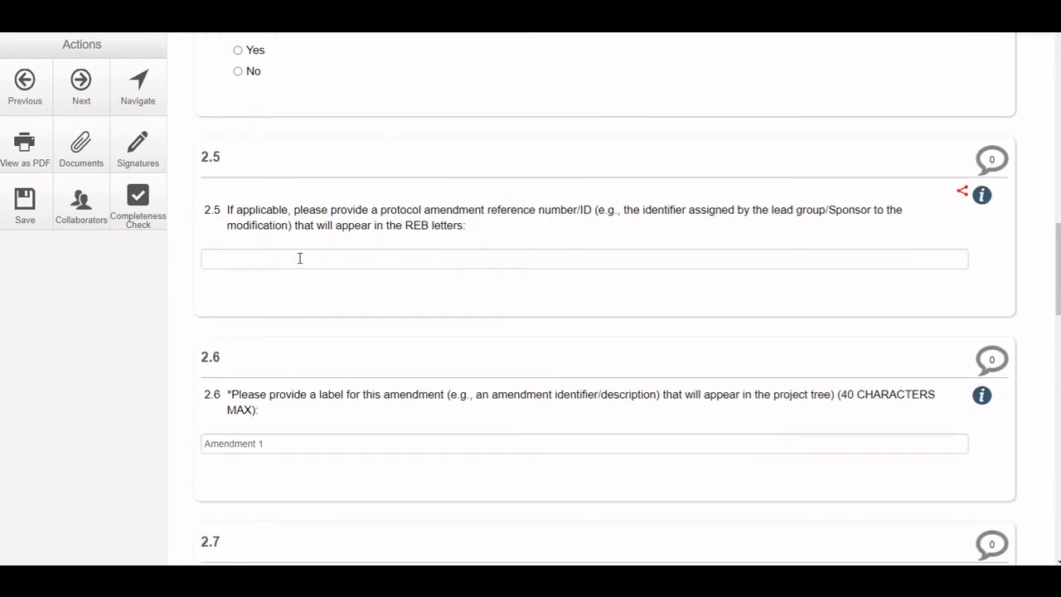
click(445, 235)
click(800, 399)
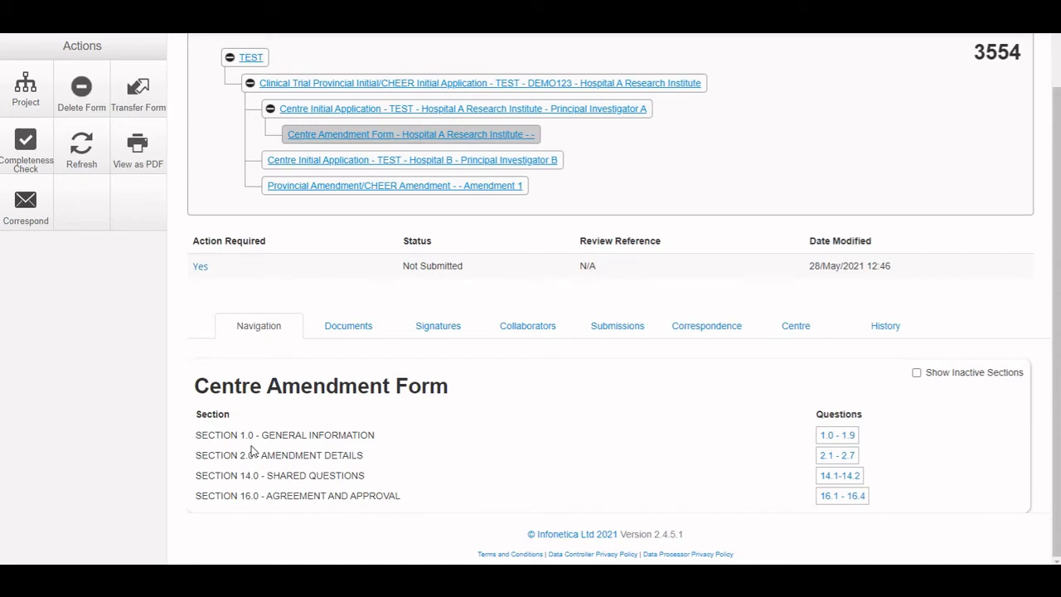
In Section 2.0 of the Centre Amendment Form, answer Yes to question 2.6 and go to the reference entry in 2.6.1.
click(848, 456)
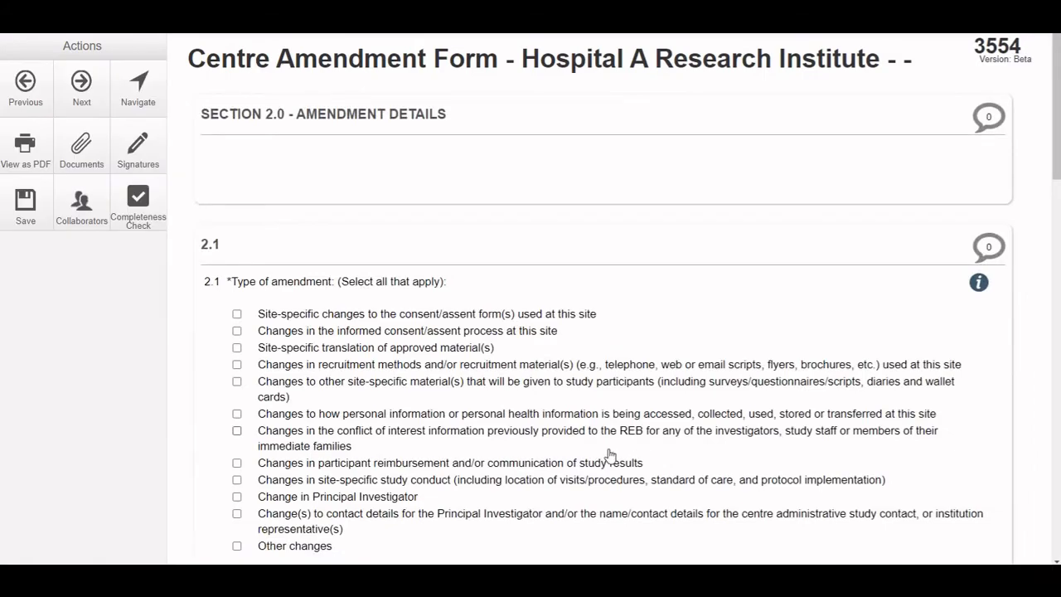
scroll(639, 445, down, 3)
scroll(609, 455, down, 15)
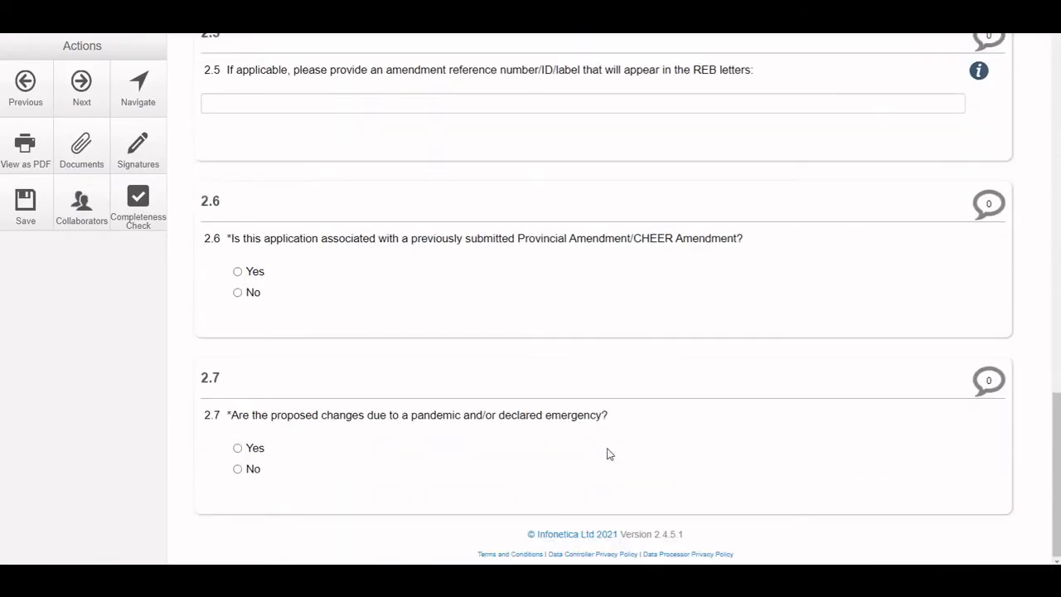
click(255, 276)
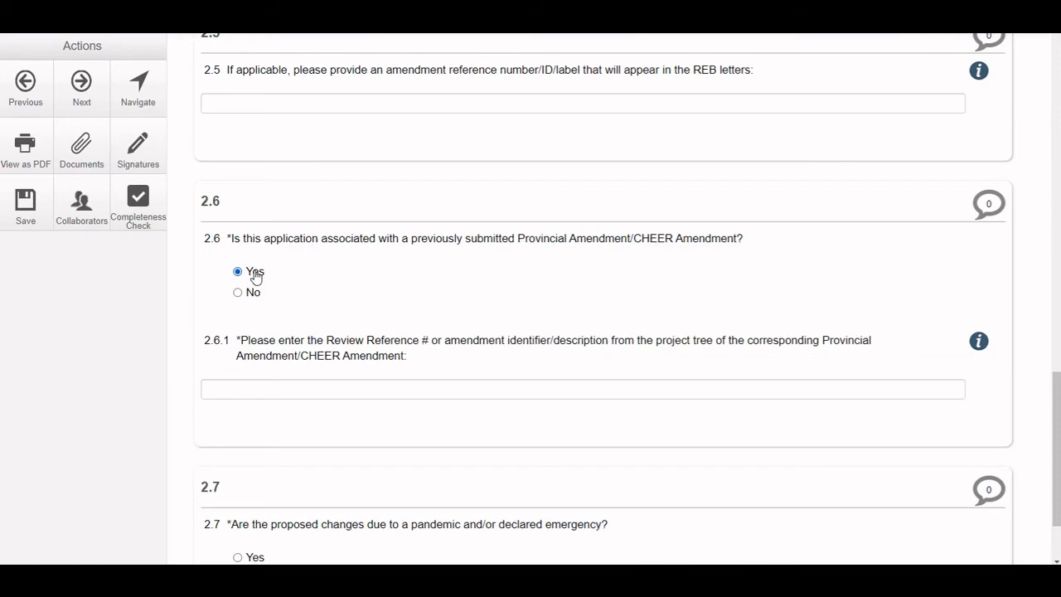
click(367, 387)
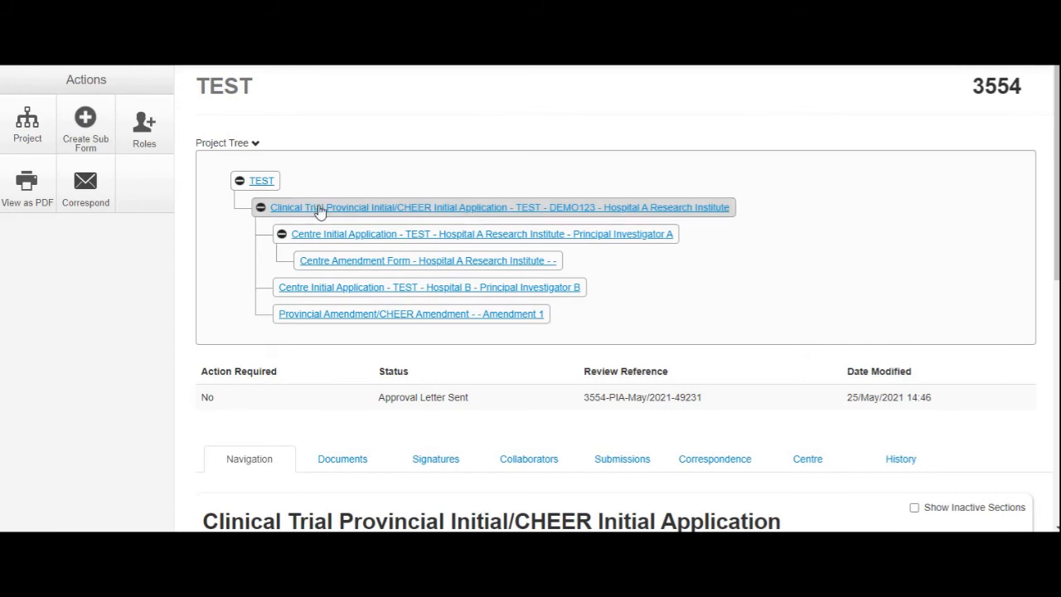
Start an update of the Centre Reportable Event under Hospital A's centre application without timeline notes, and confirm the action.
click(329, 239)
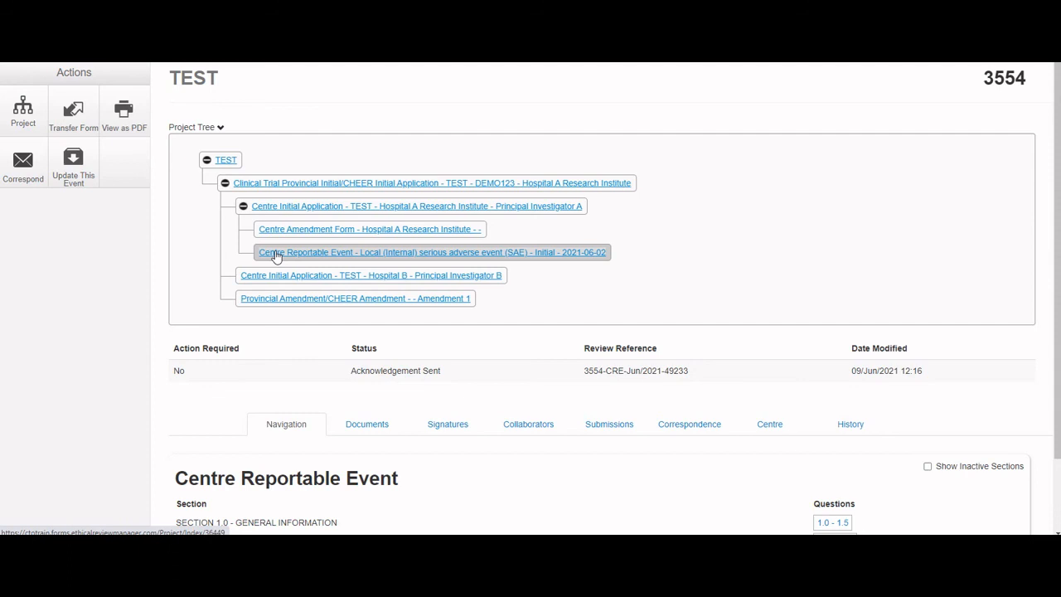
click(82, 173)
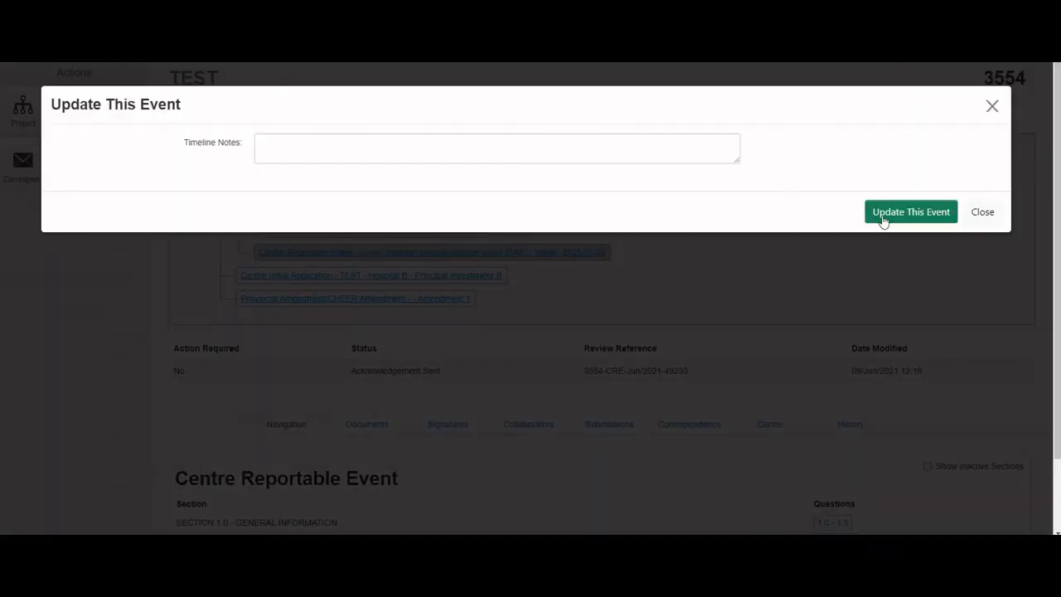
click(887, 219)
click(509, 272)
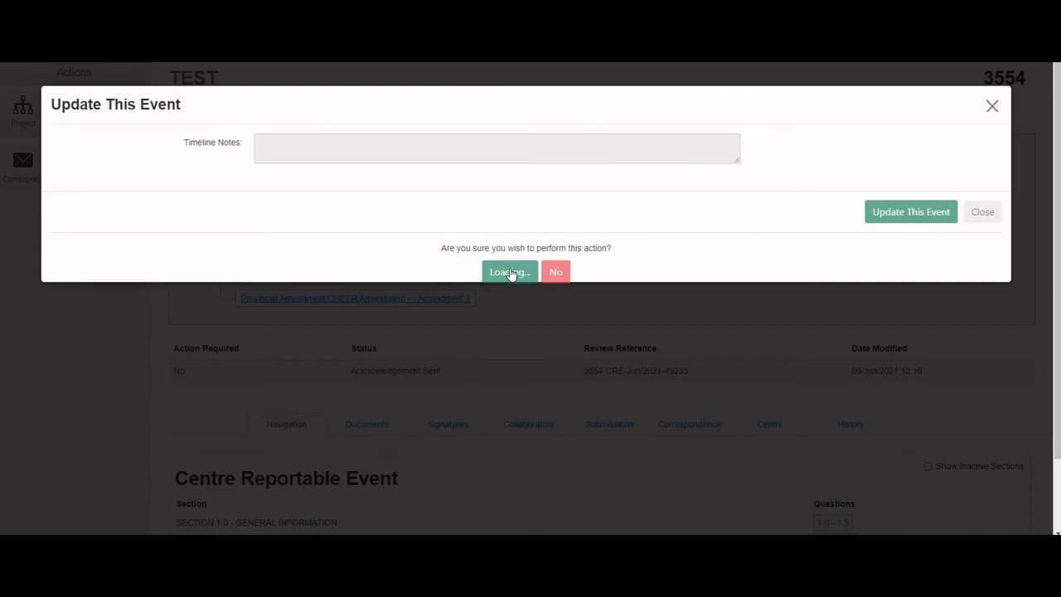